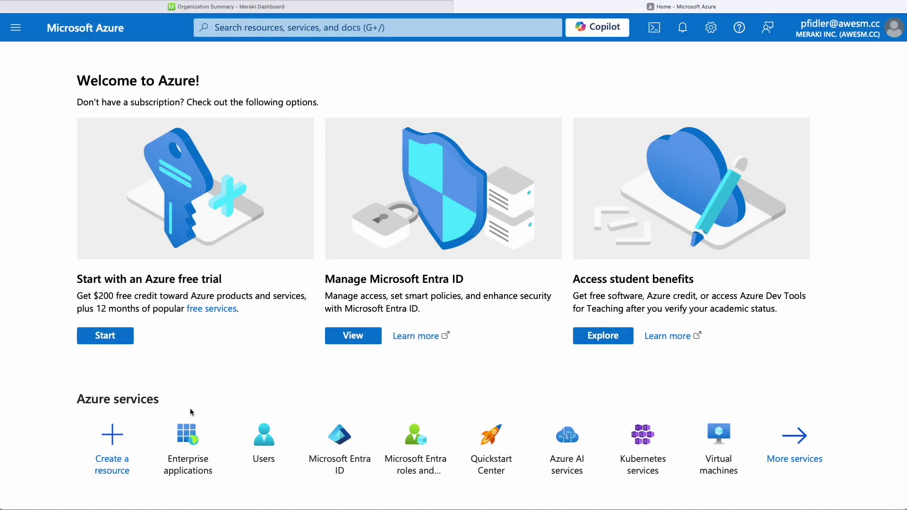
Search the Enterprise applications gallery for 'anyconnect' to find the Cisco Secure Firewall - Secure Client app
click(188, 435)
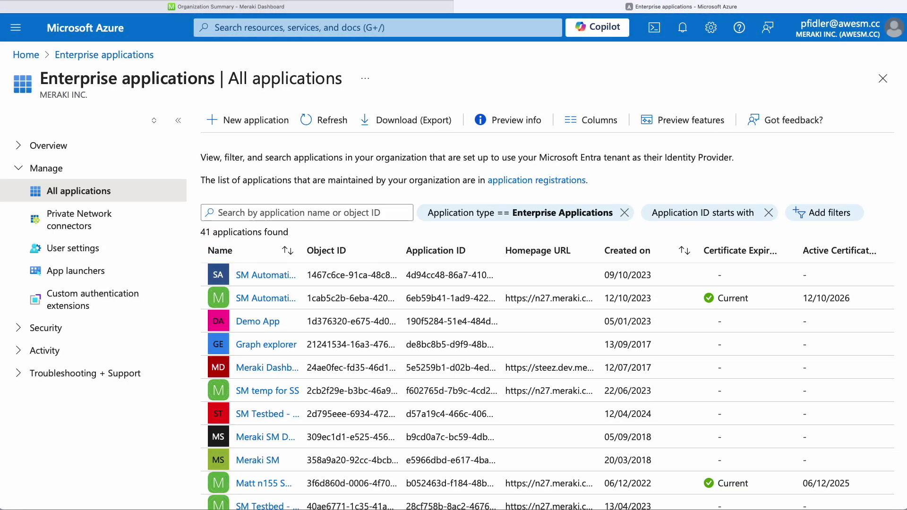
click(245, 124)
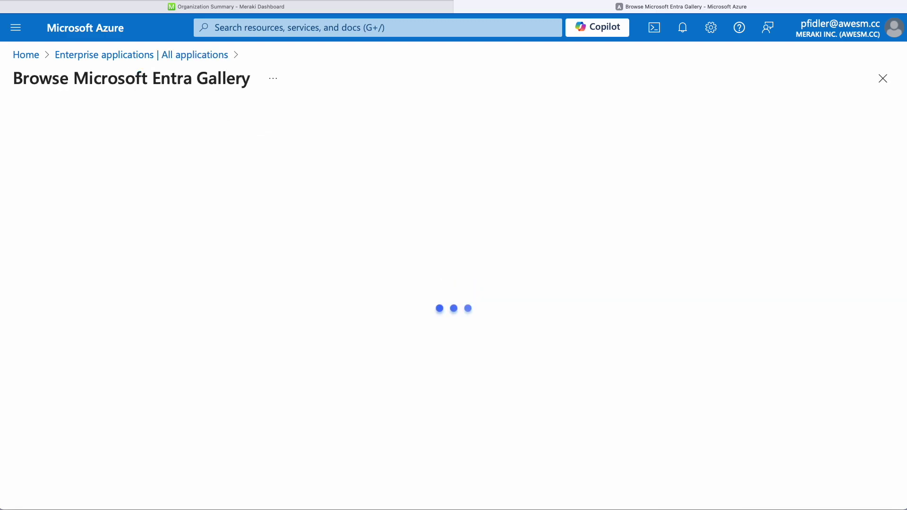
text(anyconnect)
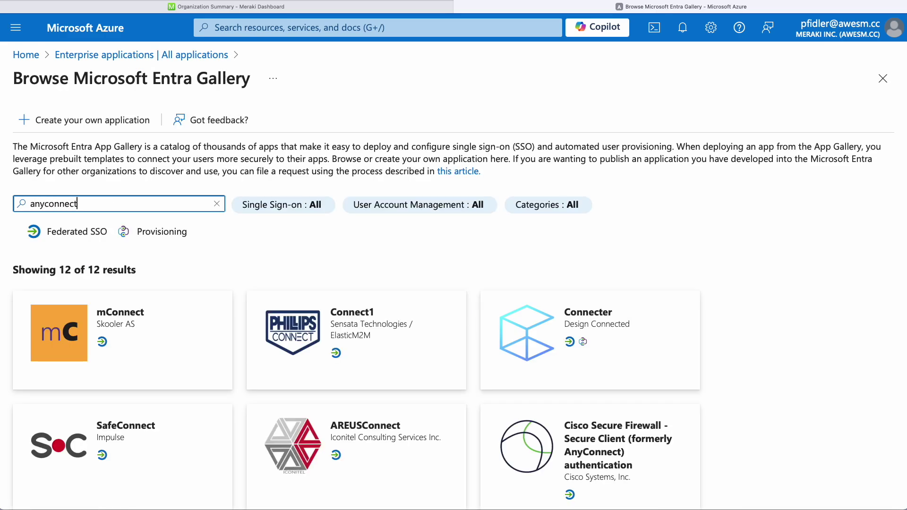
scroll(600, 351, down, 2)
Create the Cisco Secure Client gallery app named 'Meraki MX Anyconnect Azure SAML' and open its Single sign-on page
click(600, 352)
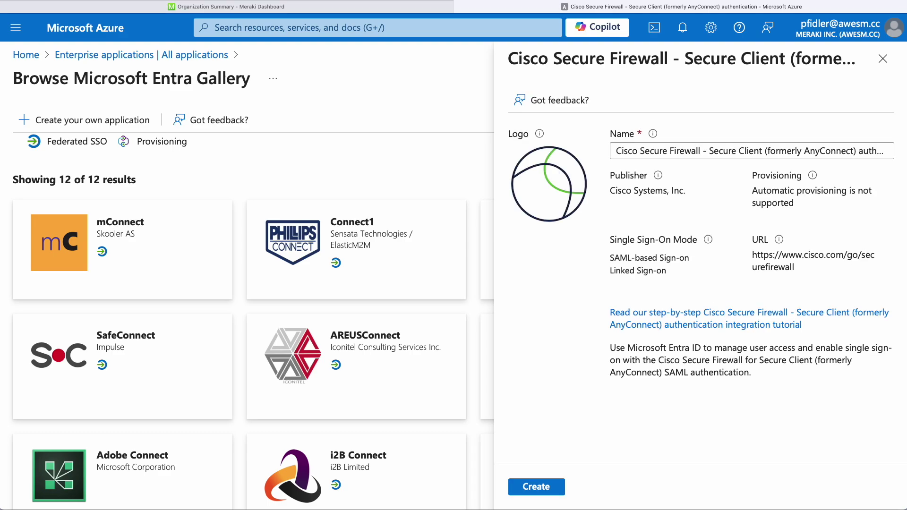
click(707, 148)
triple_click(676, 151)
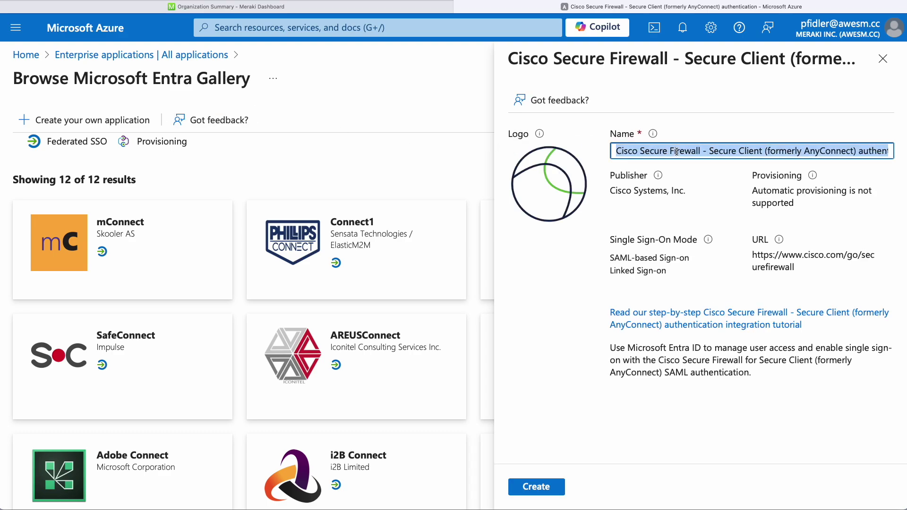
text(Mer)
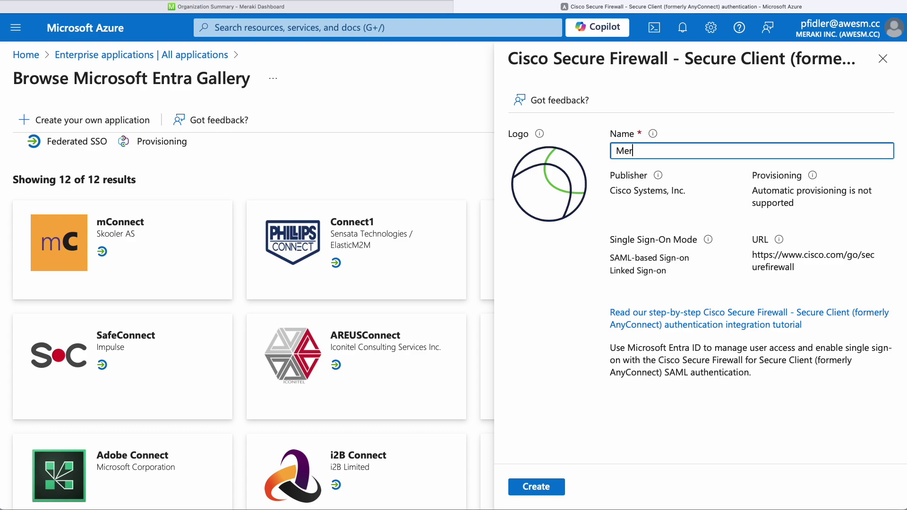
text(aki MX Anyconnect Az)
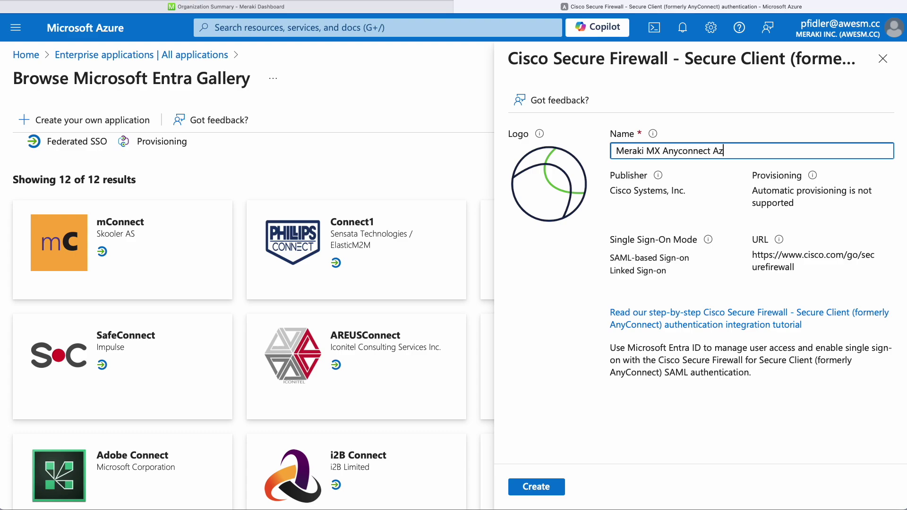
text(ure SAML)
click(558, 435)
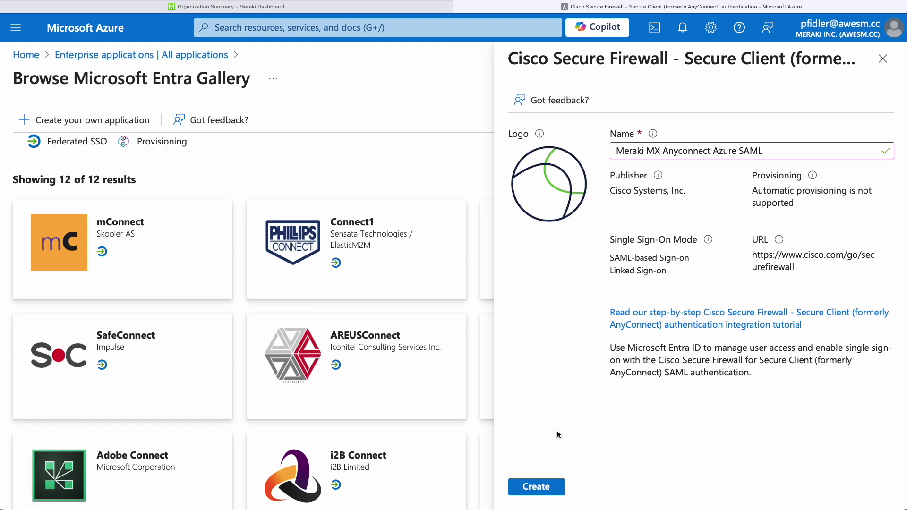
click(542, 487)
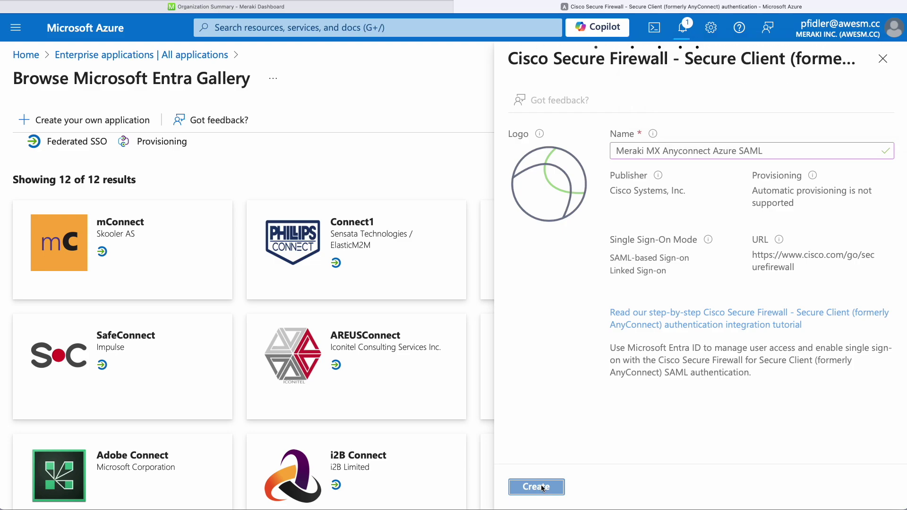
click(71, 273)
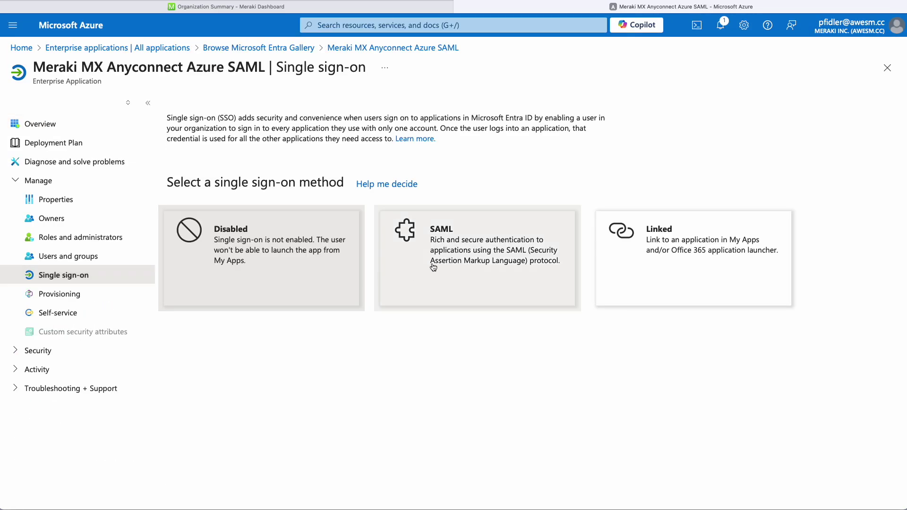
Pick SAML as the app's single sign-on method
click(433, 268)
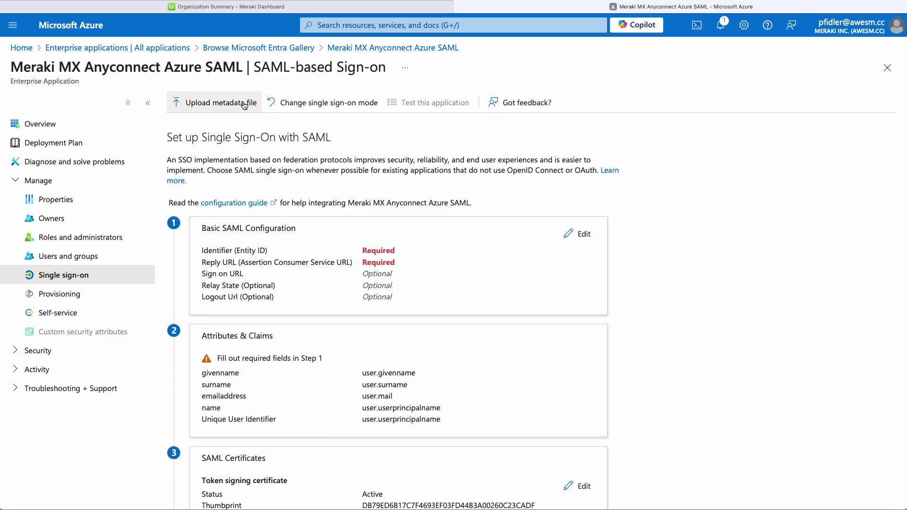
Copy the MX hostname from Meraki's Client VPN AnyConnect settings, then return to Azure
click(198, 10)
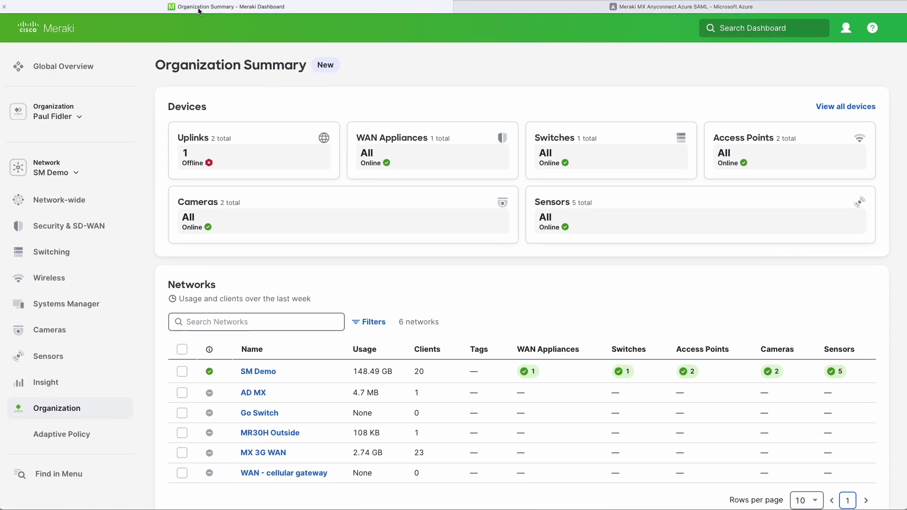
mouse_move(72, 252)
mouse_move(75, 232)
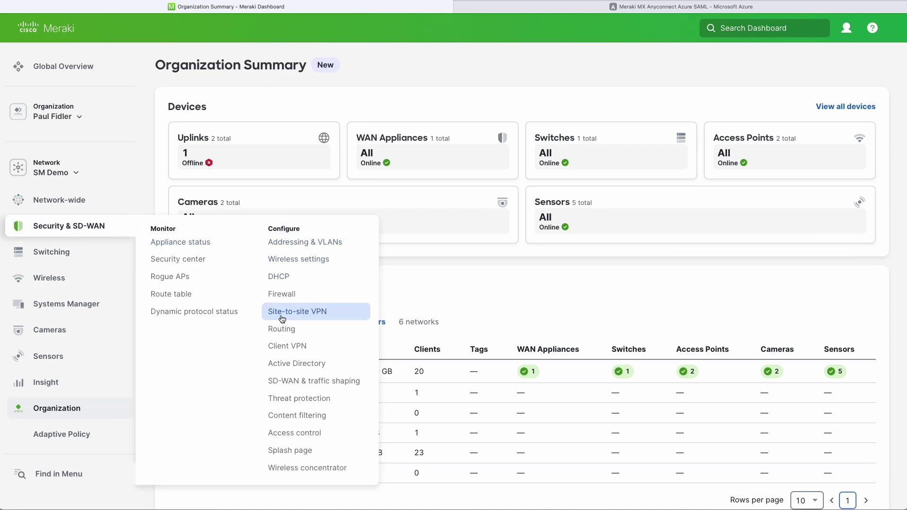
click(279, 350)
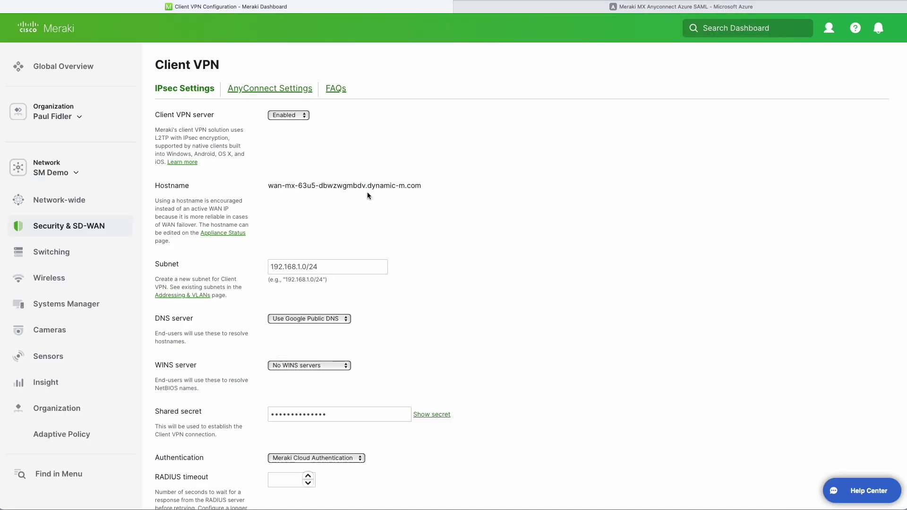
click(290, 91)
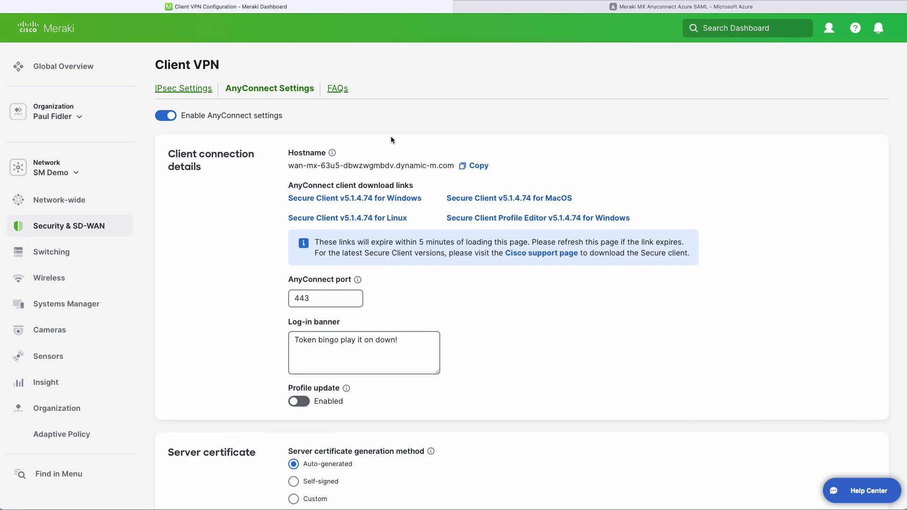
click(475, 165)
key(ctrl+Tab)
Set the Basic SAML Identifier to the pasted MX hostname plus /saml/sp/metadata/SAML
click(578, 234)
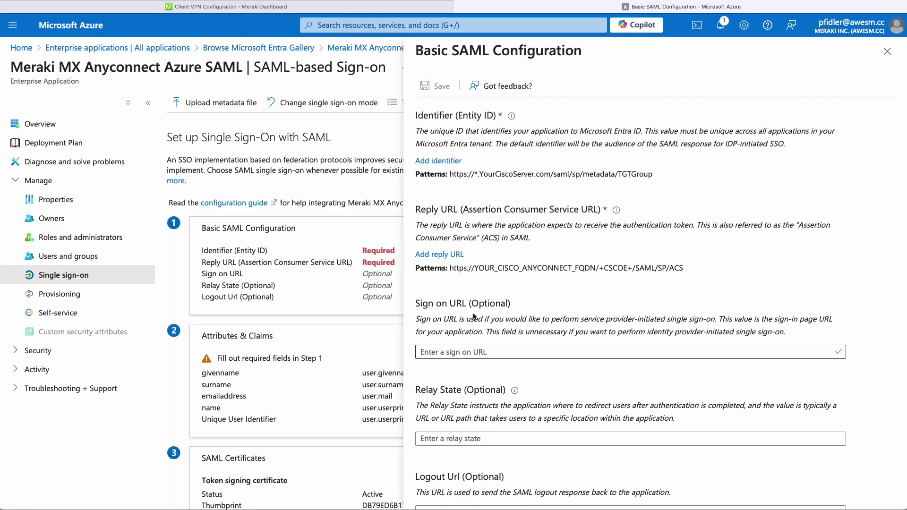
click(437, 161)
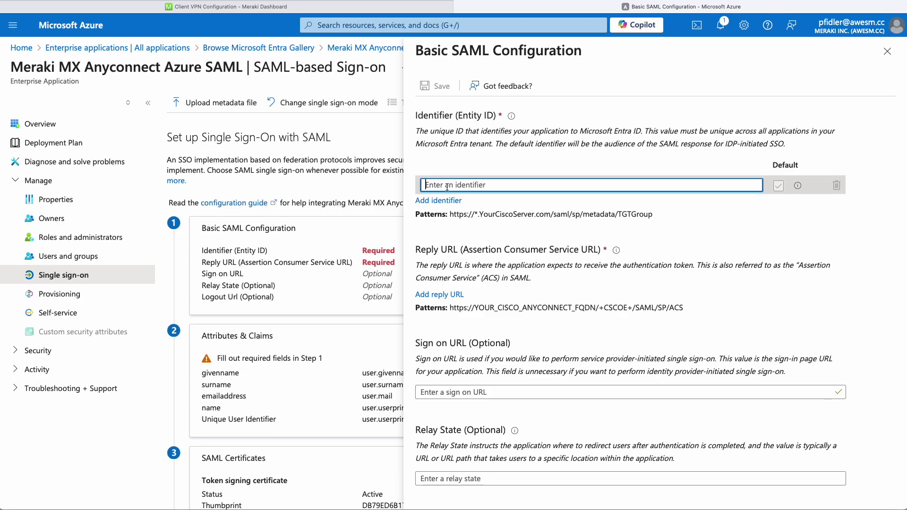
key(ctrl+v)
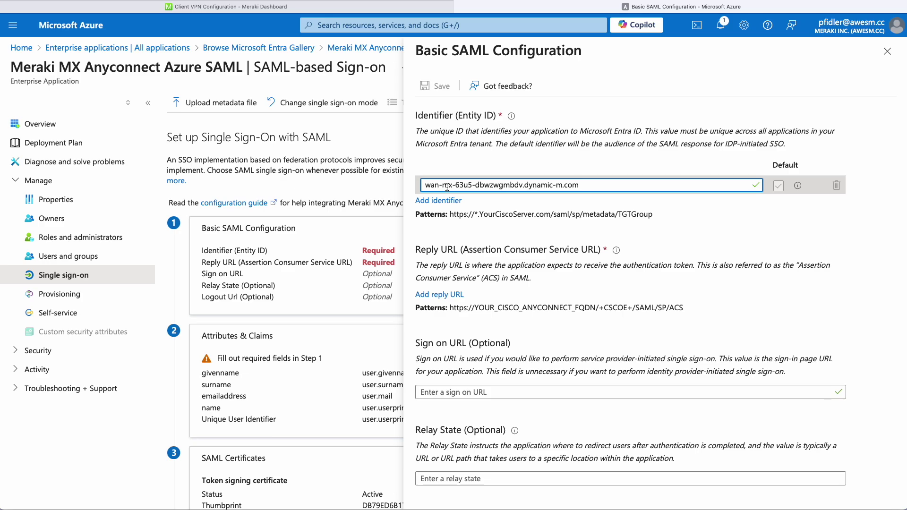
text(/saml/sp/metadata/SAML)
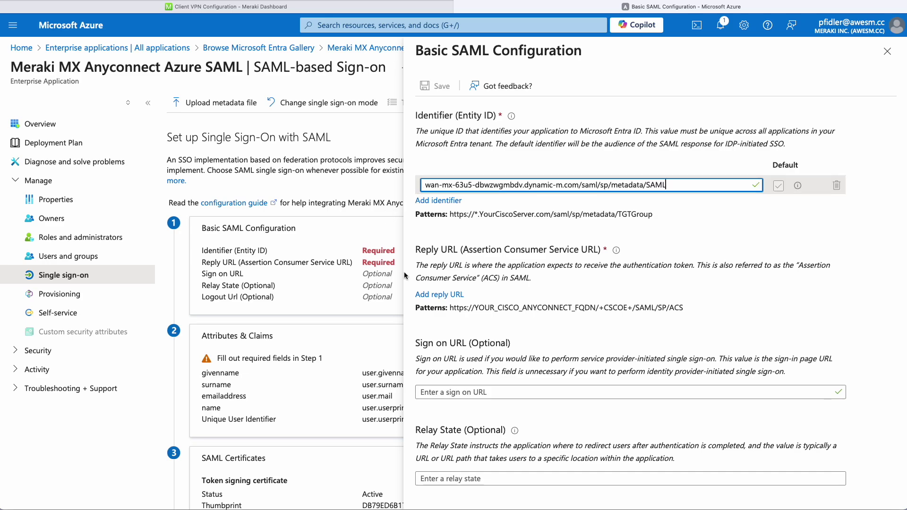
click(442, 296)
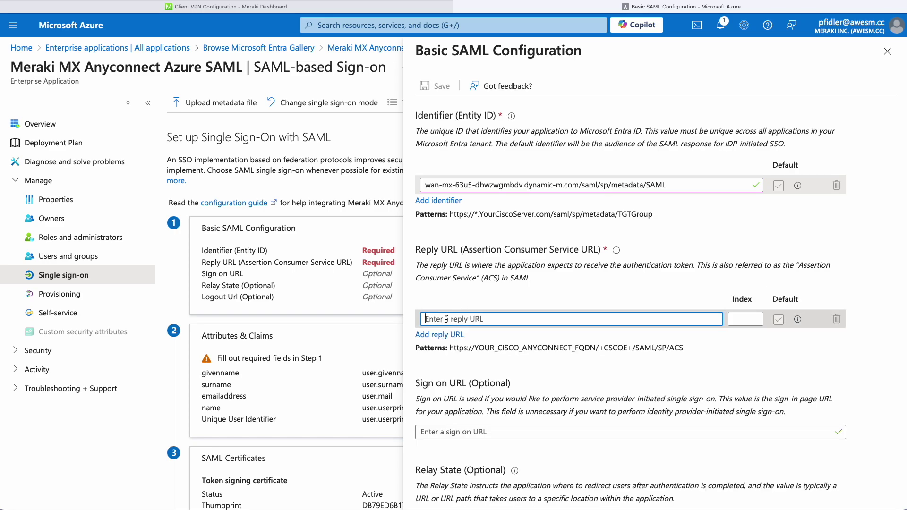
Enter the reply URL as the MX hostname followed by /saml/sp/acs
key(super+v)
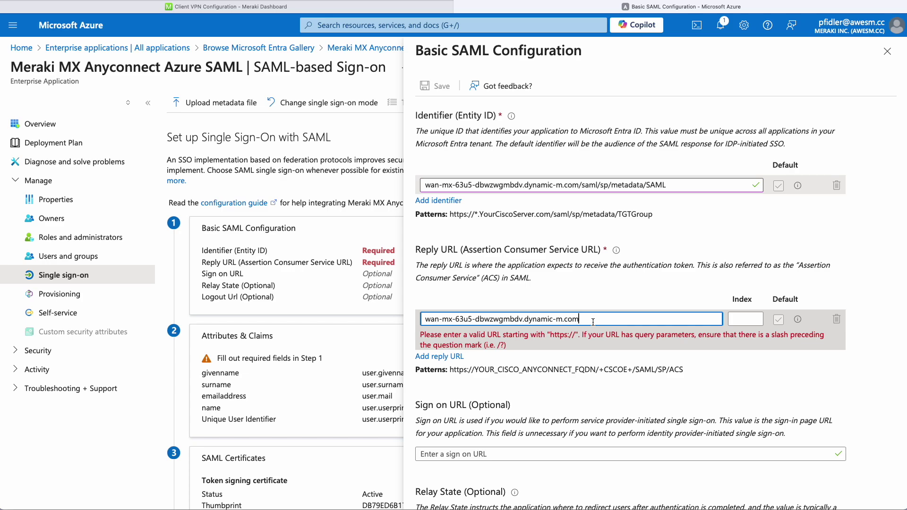
text(/saml/sp/acs)
scroll(631, 306, down, 1)
click(425, 310)
text(https://)
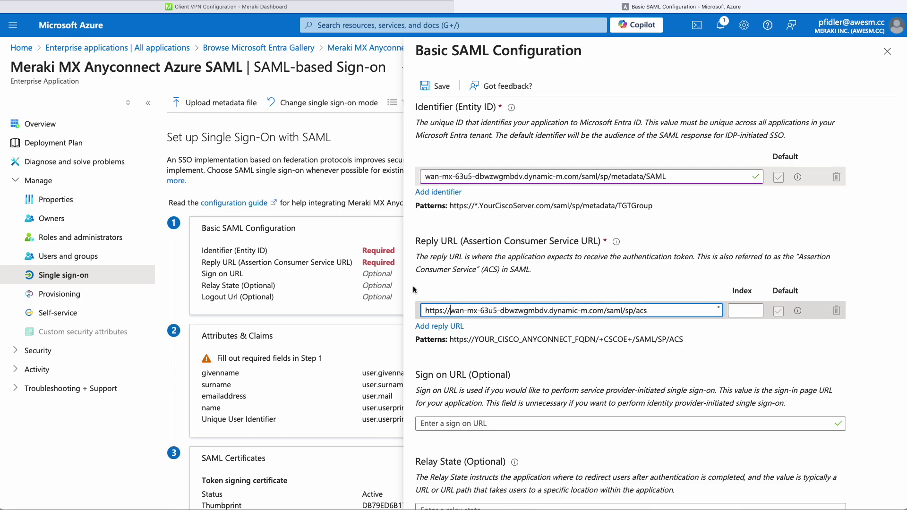
click(425, 176)
text(https://)
click(440, 87)
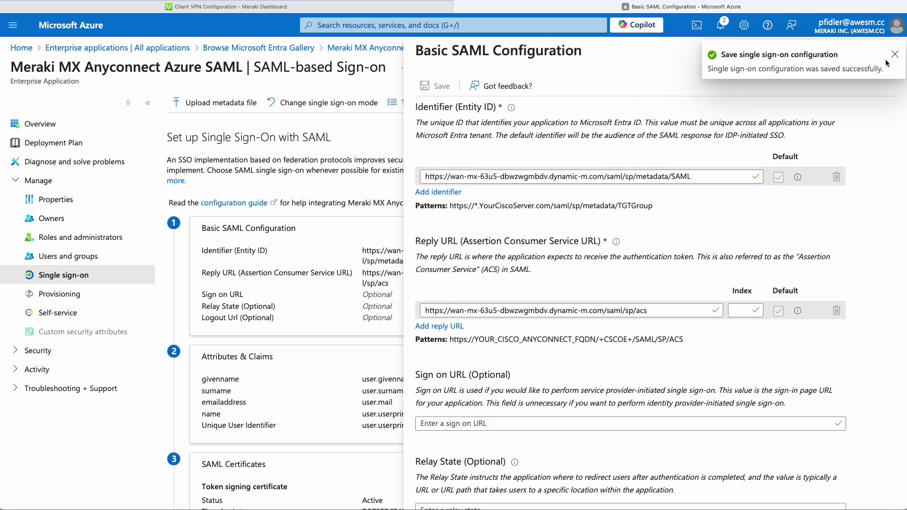
click(895, 55)
Download the Federation Metadata XML from SAML Certificates, allowing the browser download
click(889, 53)
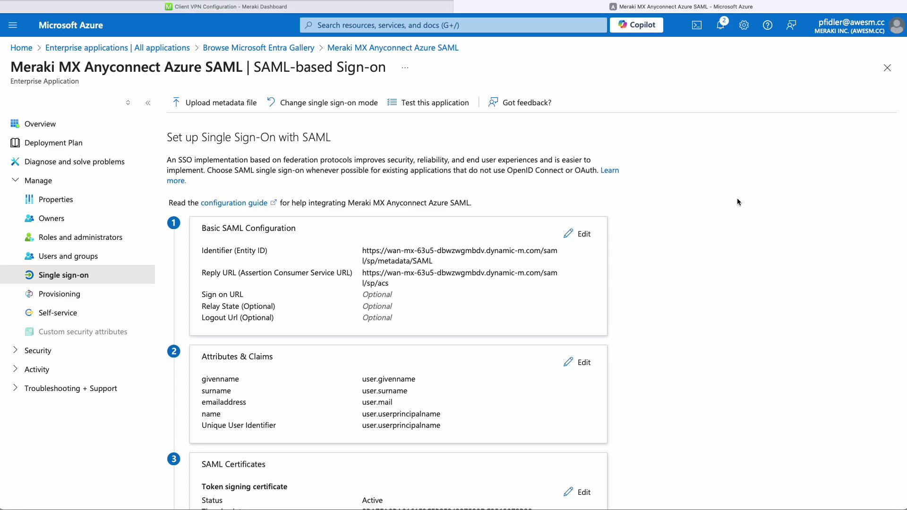
scroll(699, 278, down, 4)
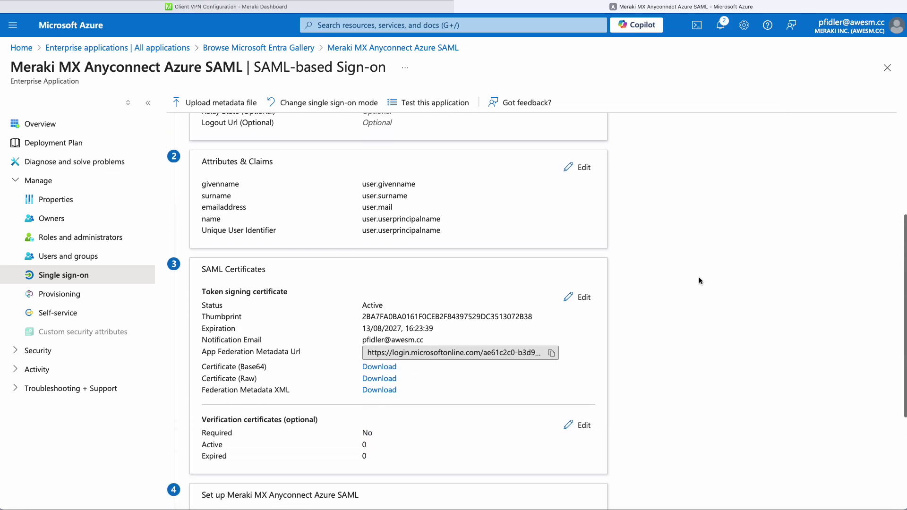
scroll(698, 277, down, 1)
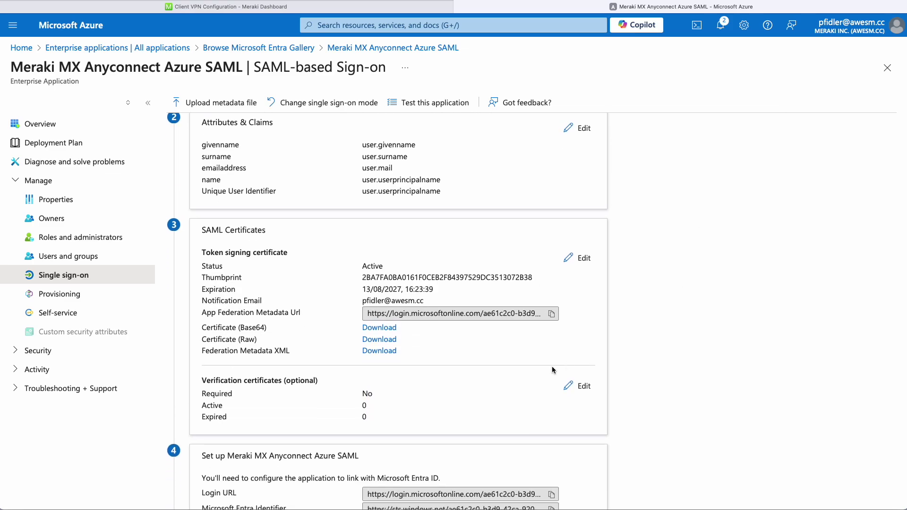
click(382, 351)
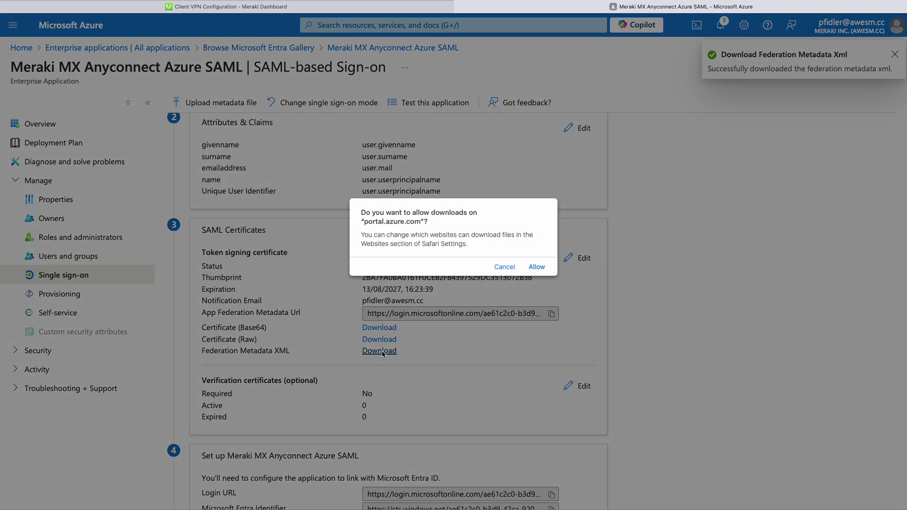
click(537, 266)
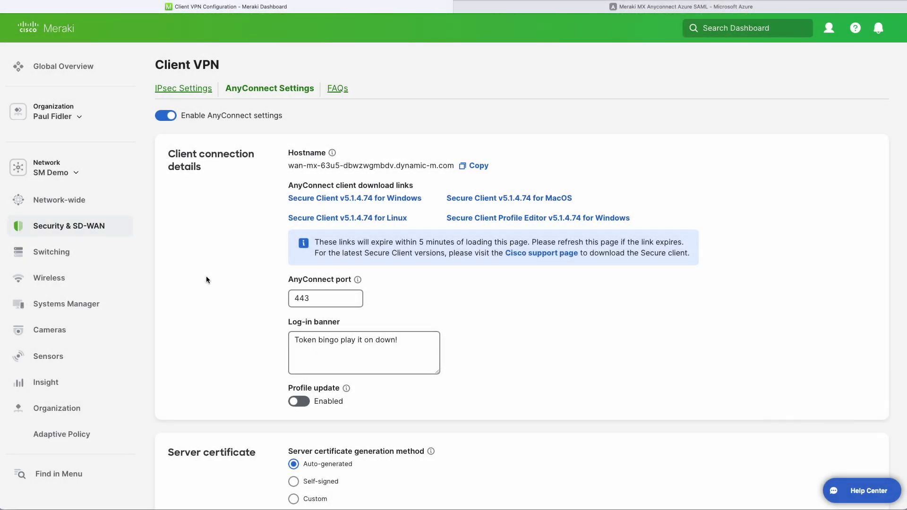
Switch AnyConnect authentication to SAML and upload the downloaded Azure metadata XML file
scroll(533, 381, down, 5)
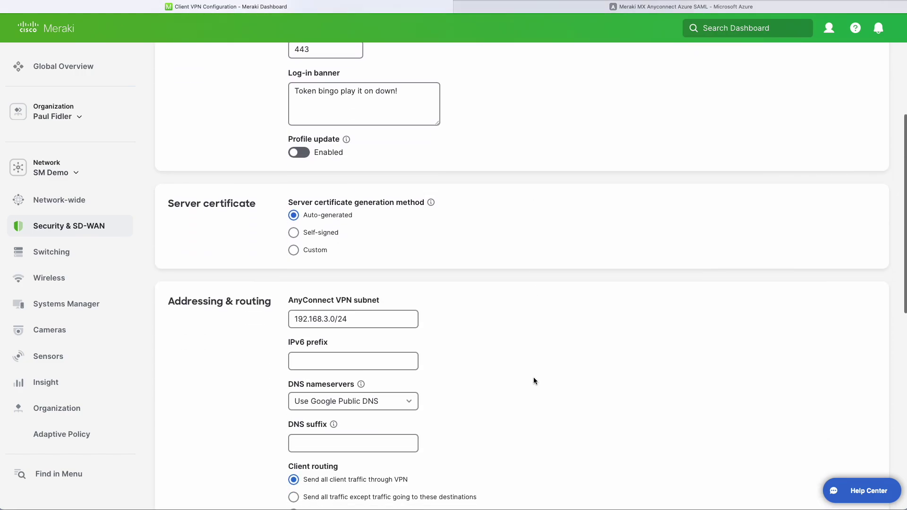
scroll(533, 380, down, 5)
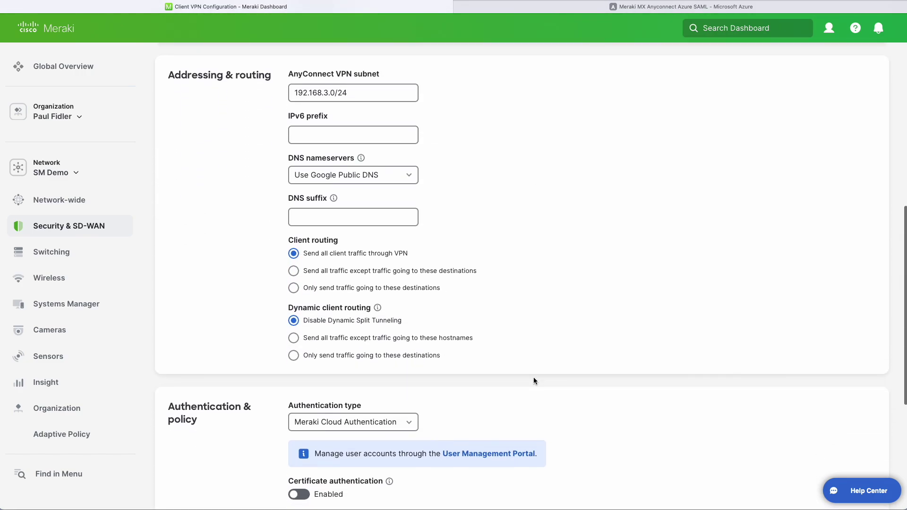
scroll(533, 380, down, 2)
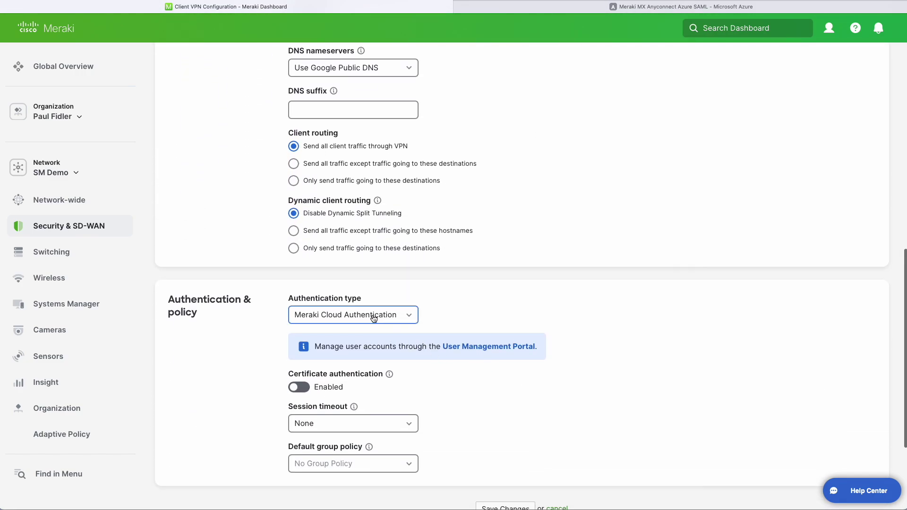
click(374, 319)
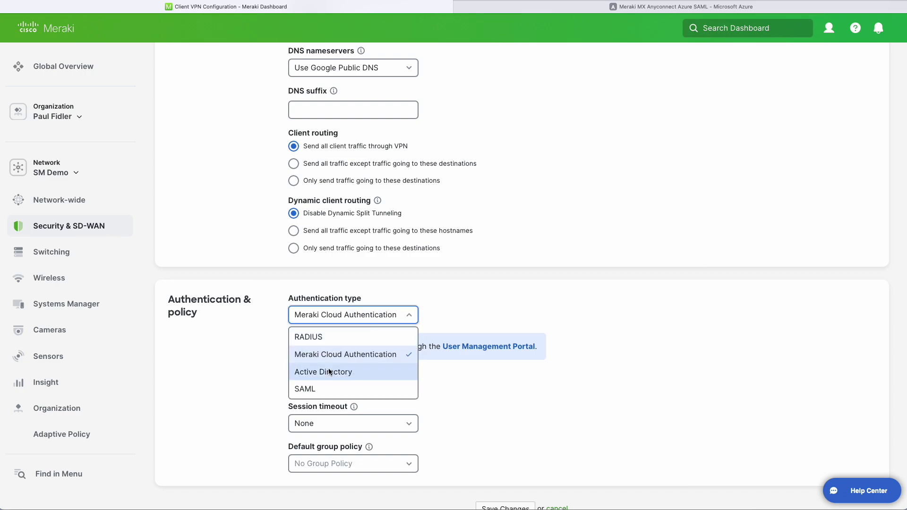
click(322, 388)
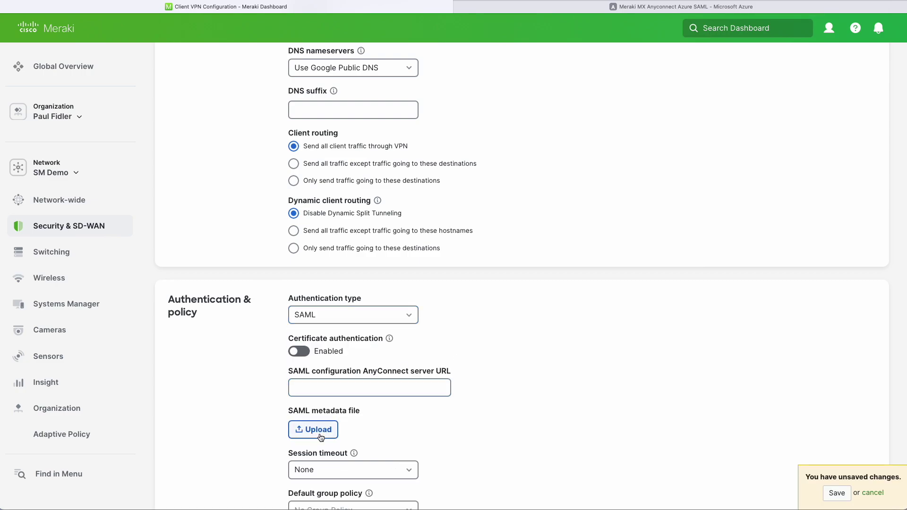
click(324, 433)
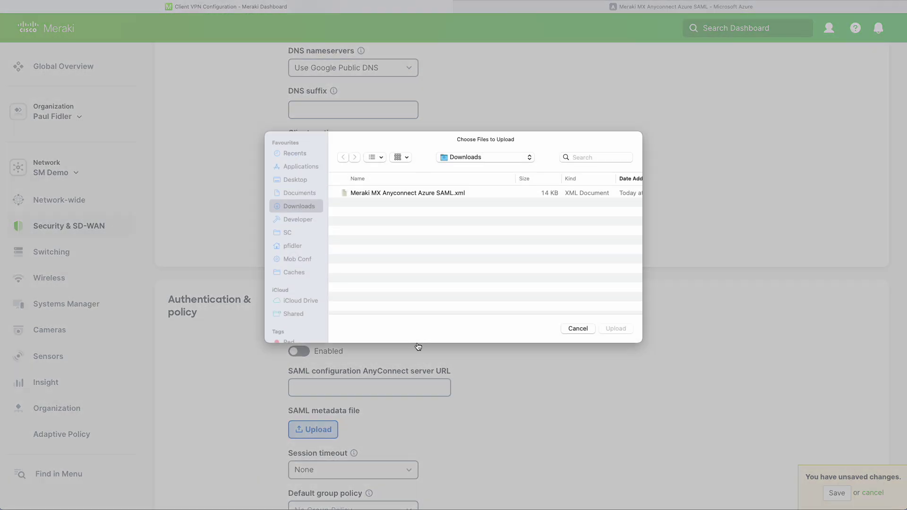
click(402, 193)
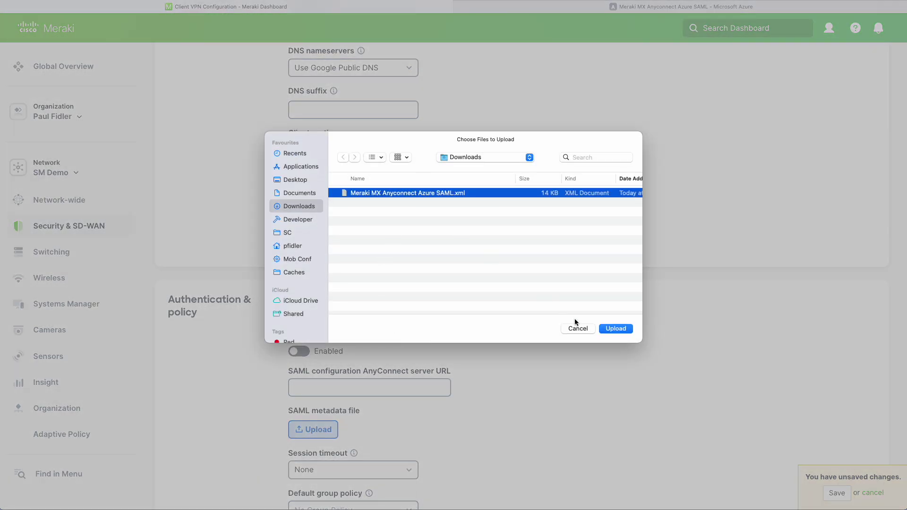
click(615, 328)
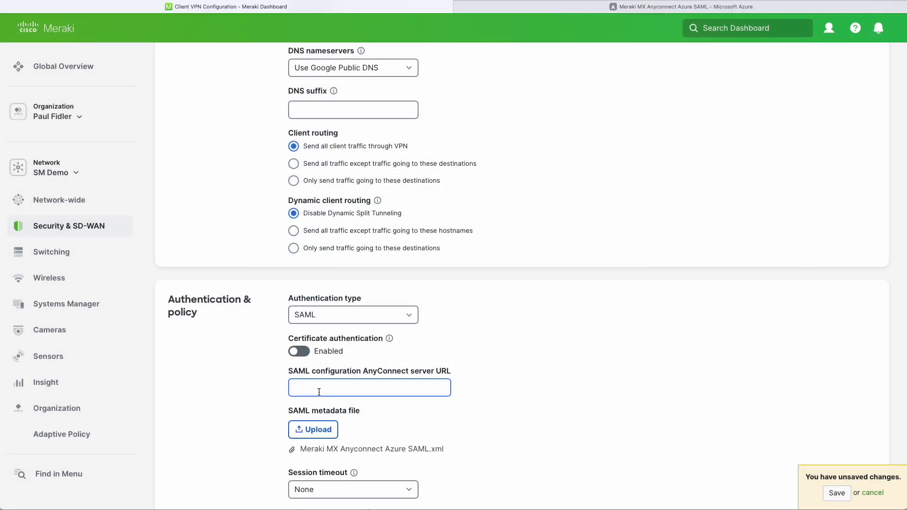
click(319, 391)
key(super+v)
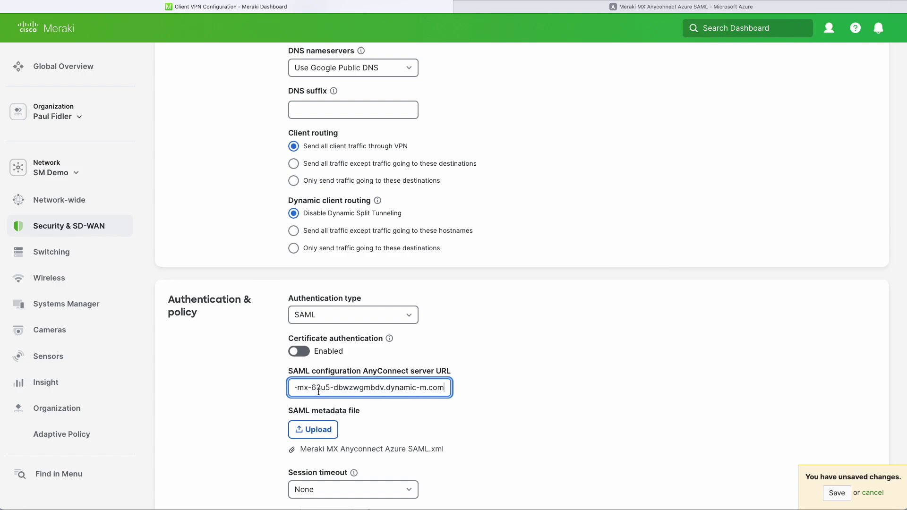
key(super+Left)
text(https:)
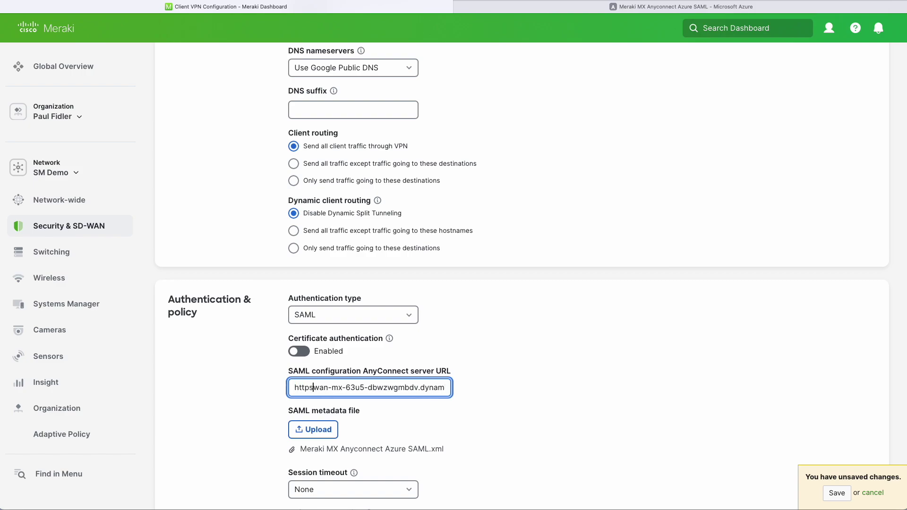
text(//)
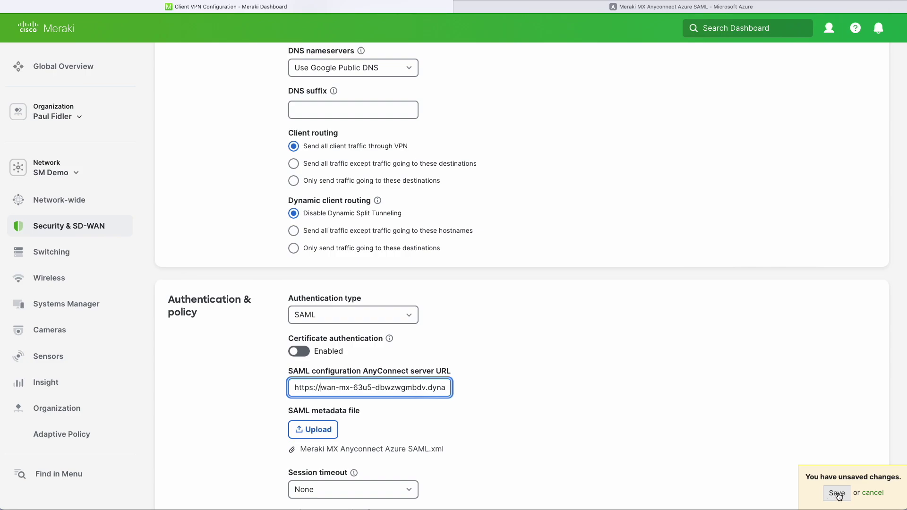
scroll(761, 384, up, 6)
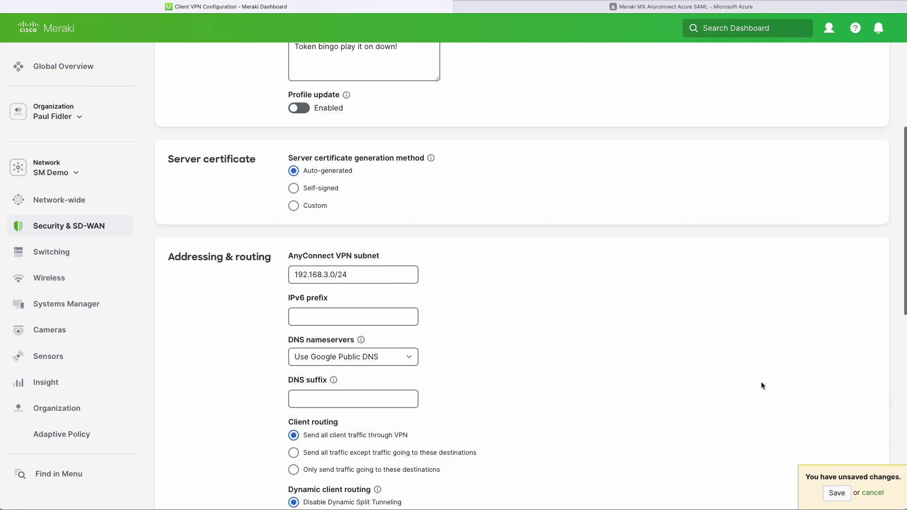
scroll(761, 386, down, 2)
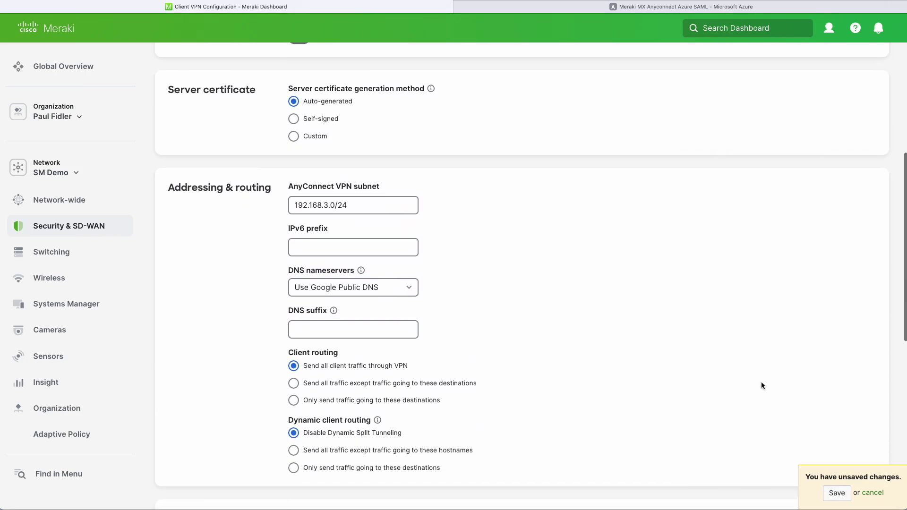
click(835, 493)
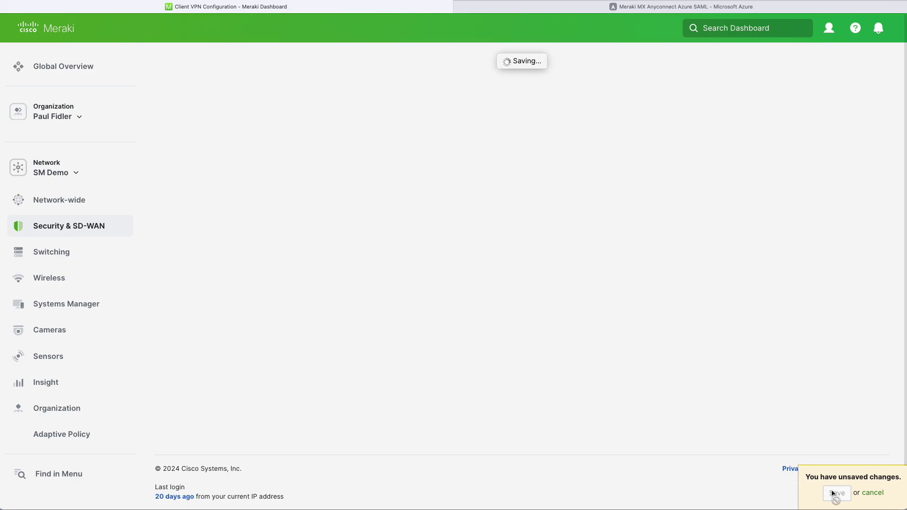
key(ctrl+Tab)
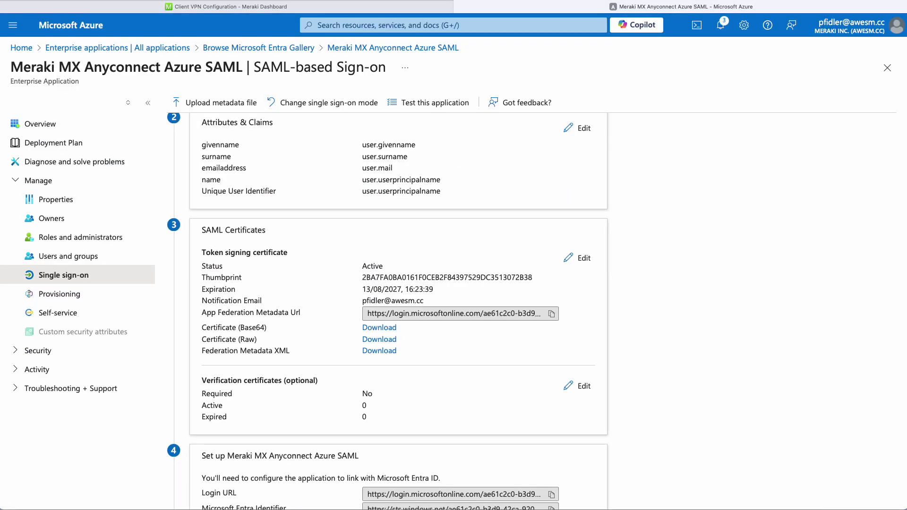
Search for the user in the directory and assign them Default Access to the app
click(40, 257)
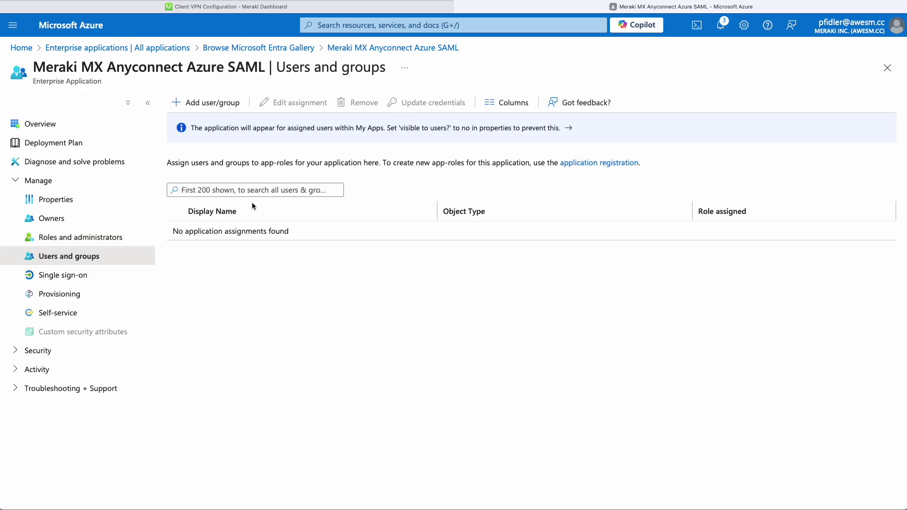
click(228, 102)
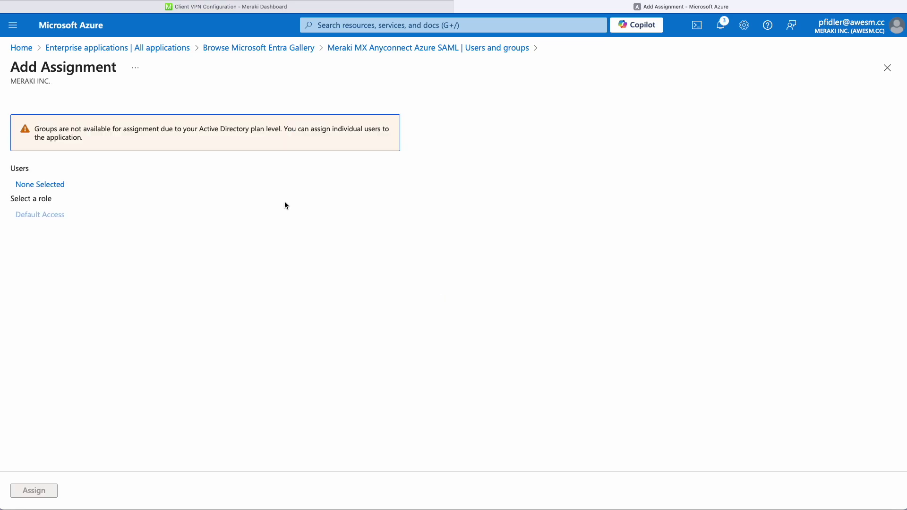
click(56, 186)
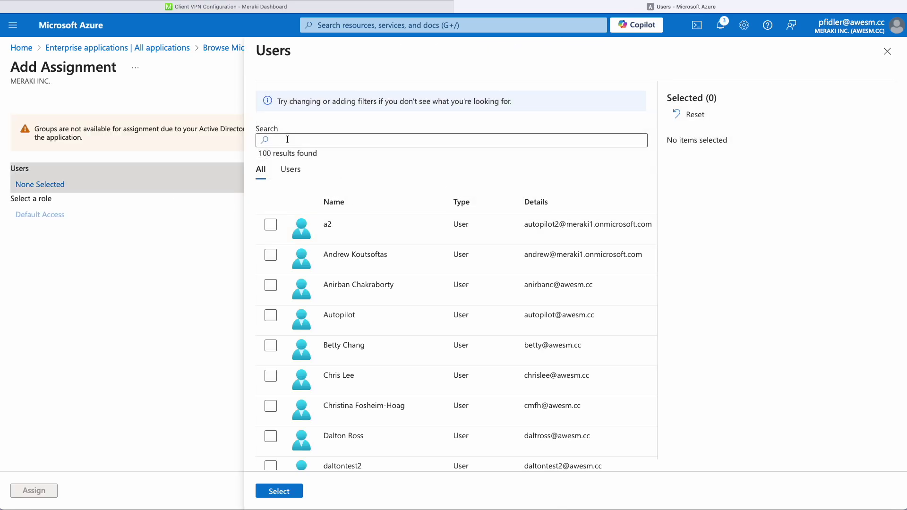
click(287, 140)
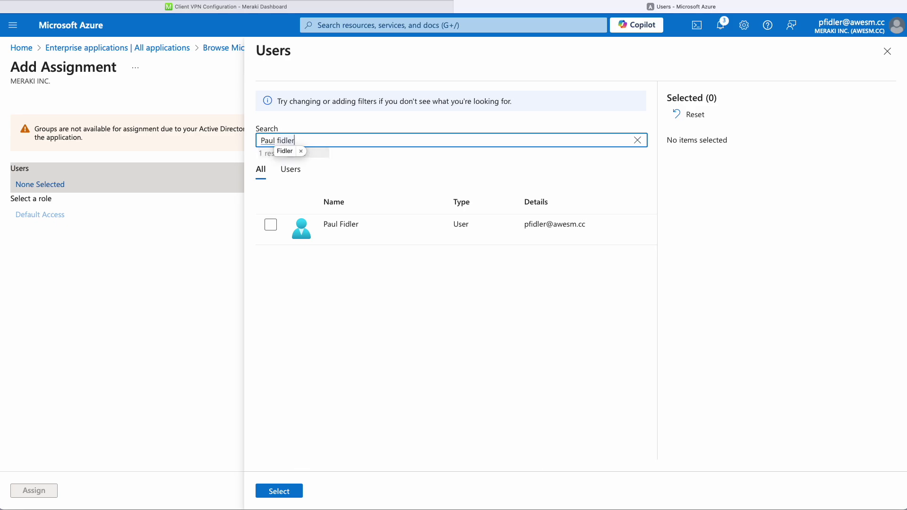
click(271, 225)
click(276, 492)
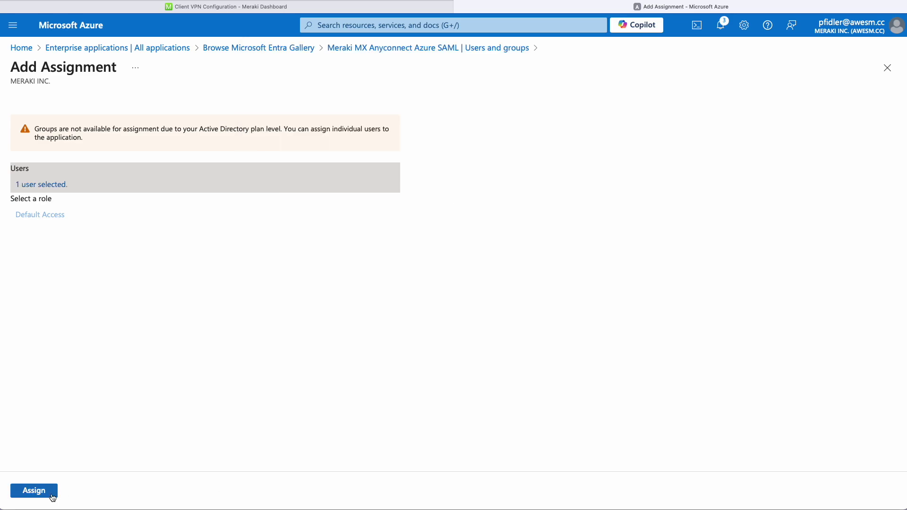
click(50, 492)
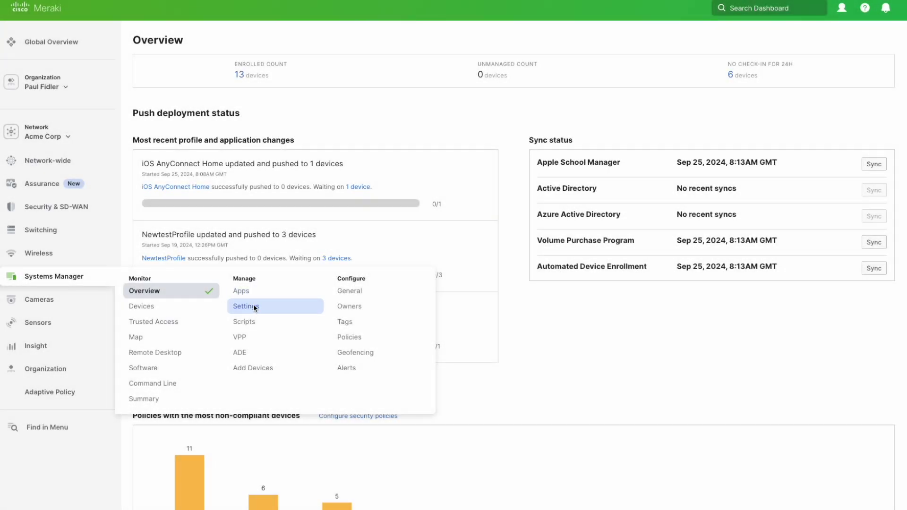
Open the iOS AnyConnect Home profile from Systems Manager settings
click(253, 304)
scroll(388, 322, down, 7)
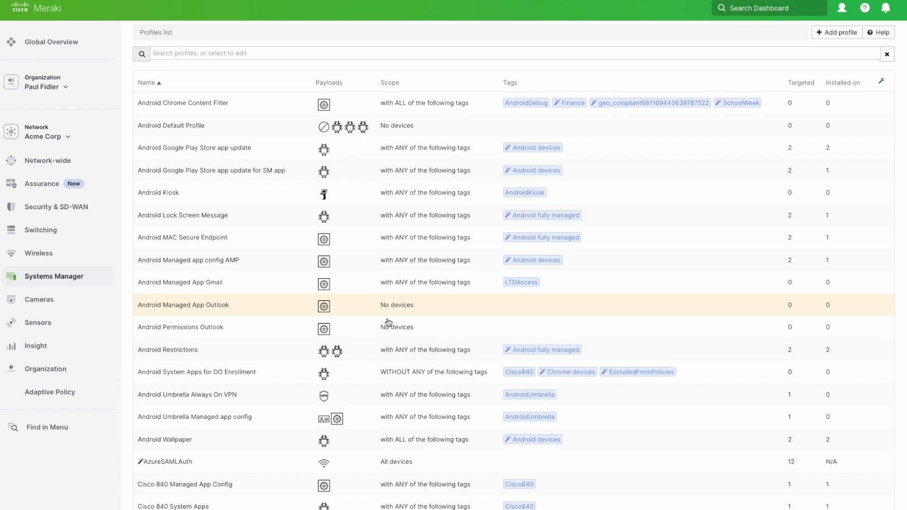
scroll(388, 323, down, 1)
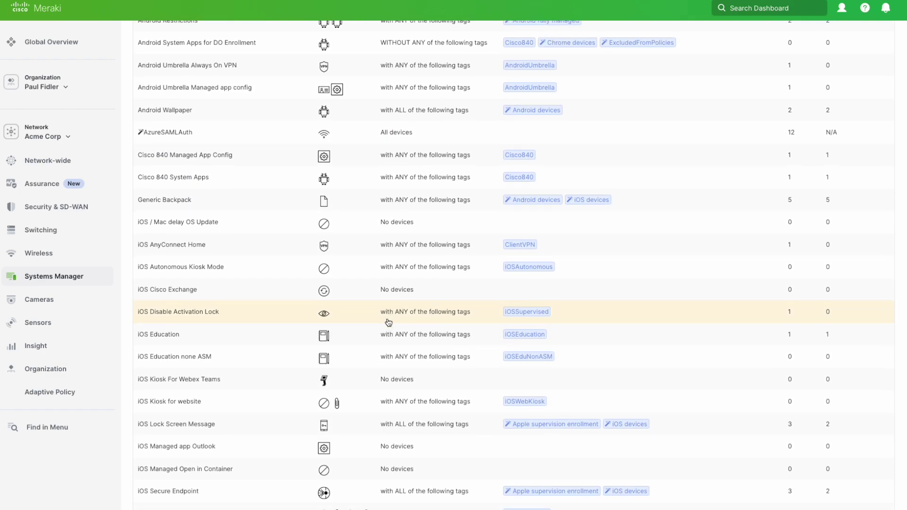
scroll(388, 322, down, 3)
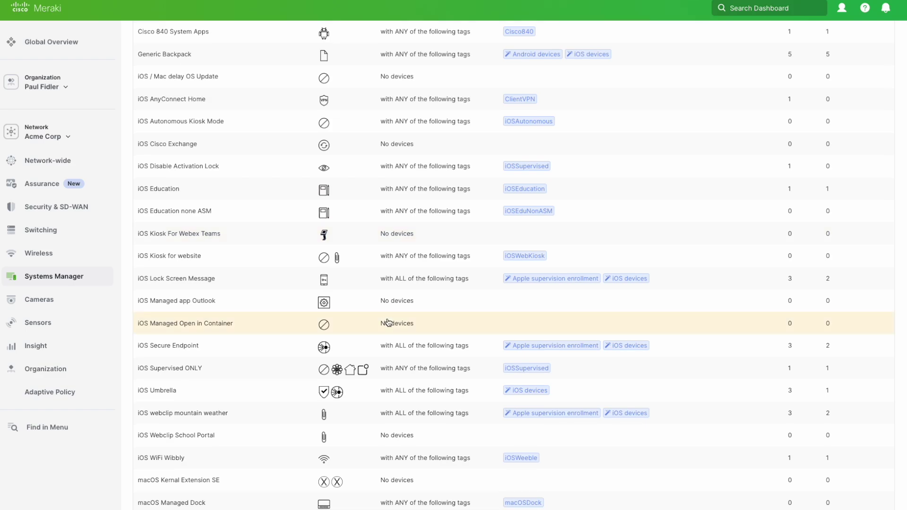
click(190, 101)
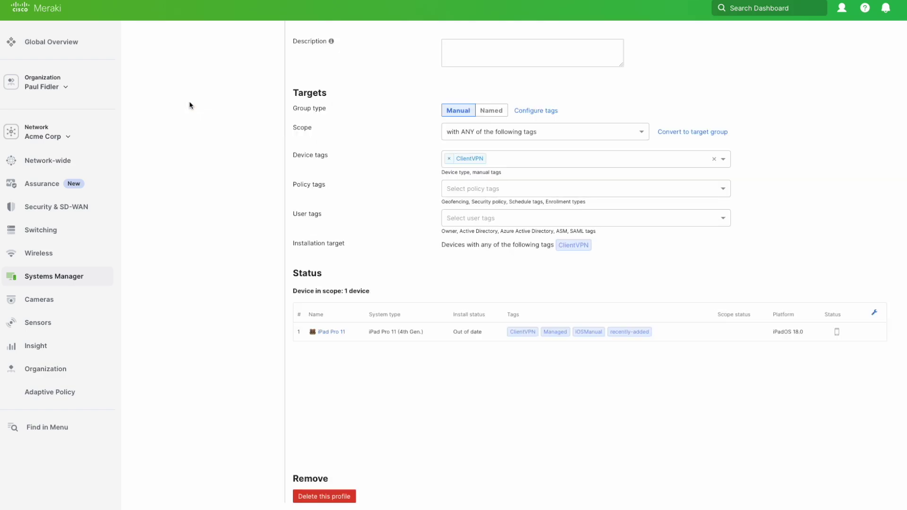
Inspect the Server hostname in the profile's home AC VPN settings
scroll(184, 120, up, 3)
click(163, 113)
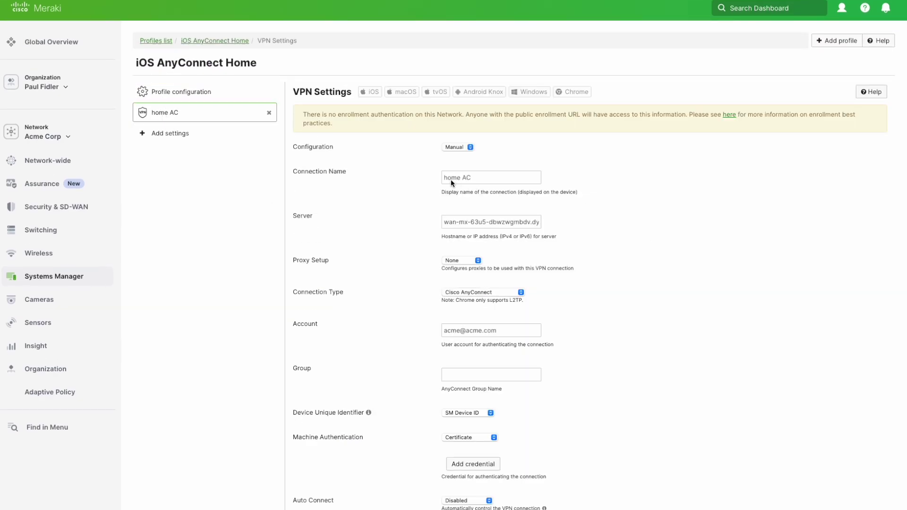
click(461, 222)
triple_click(483, 224)
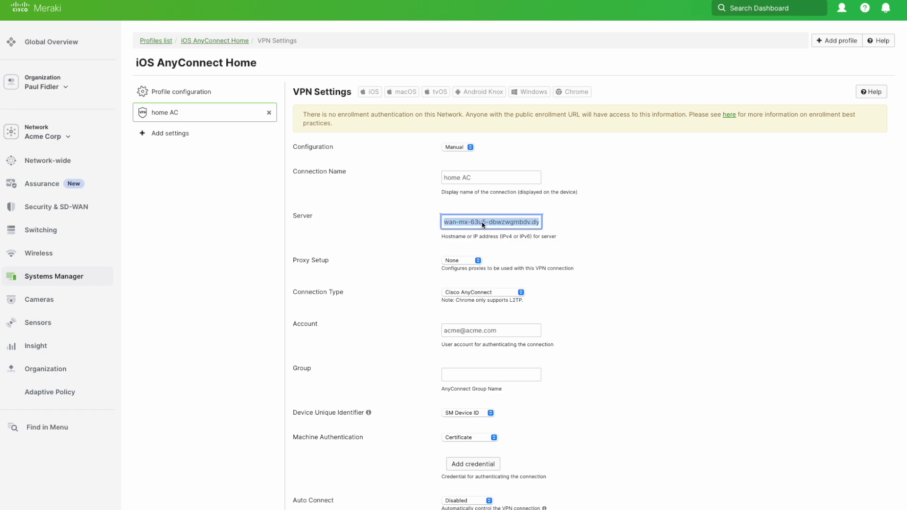
click(647, 259)
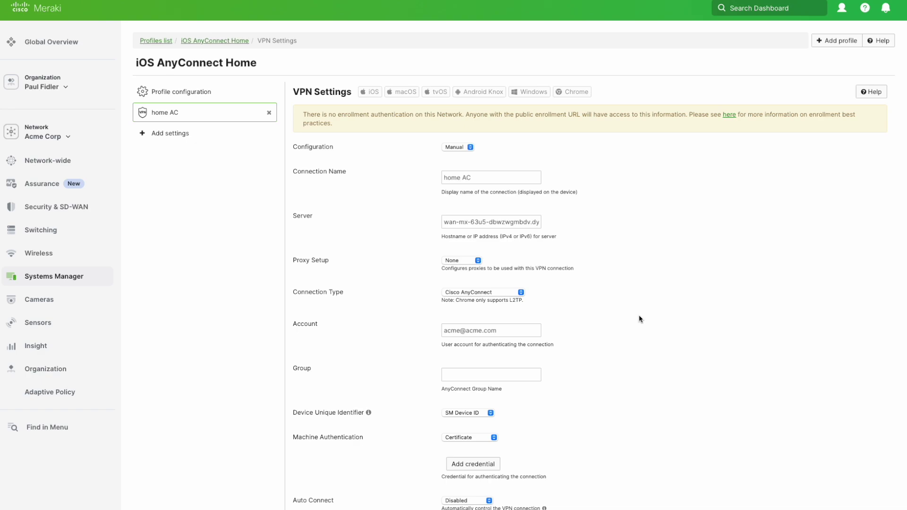
scroll(639, 315, down, 3)
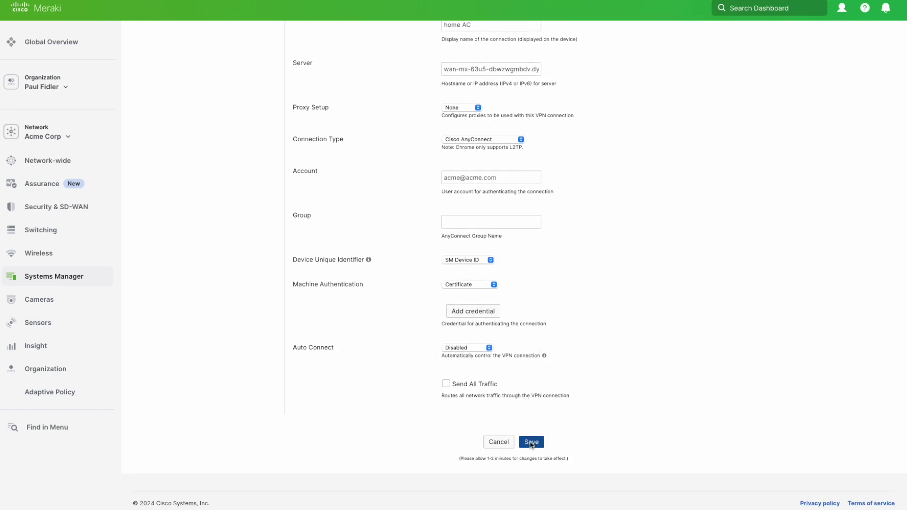
mouse_move(81, 275)
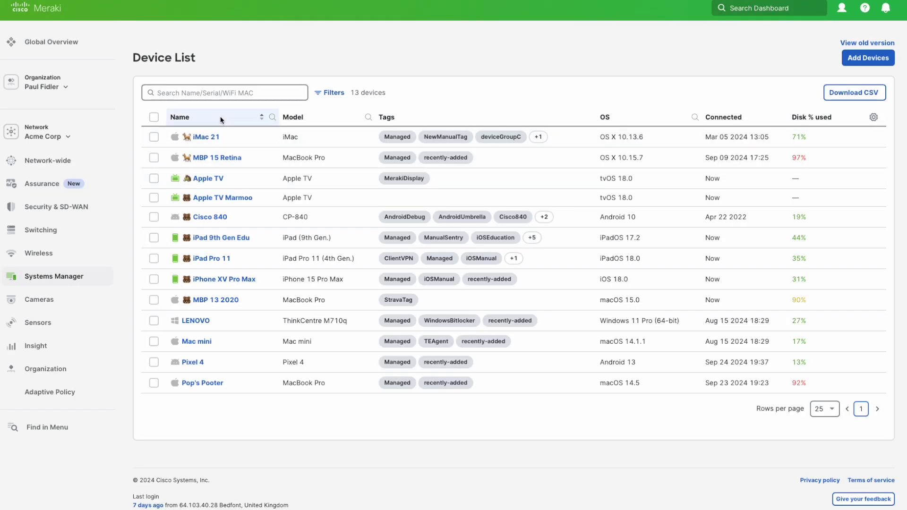
Add the ClientVPN tag to the iPhone XV Pro Max device in Systems Manager
click(153, 279)
click(861, 121)
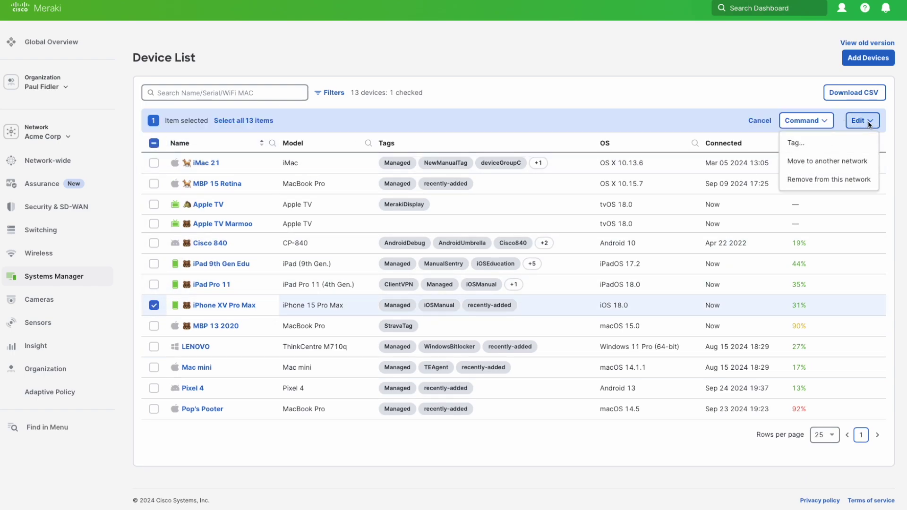
click(803, 143)
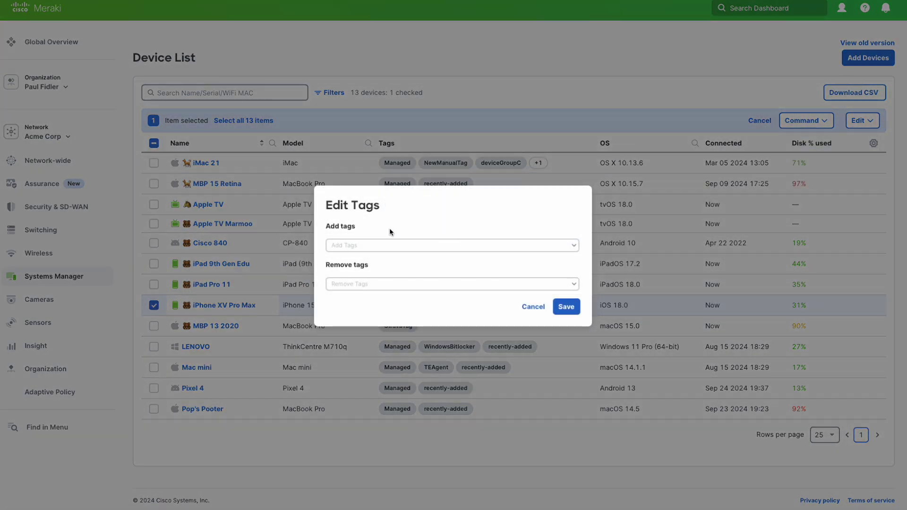
click(350, 245)
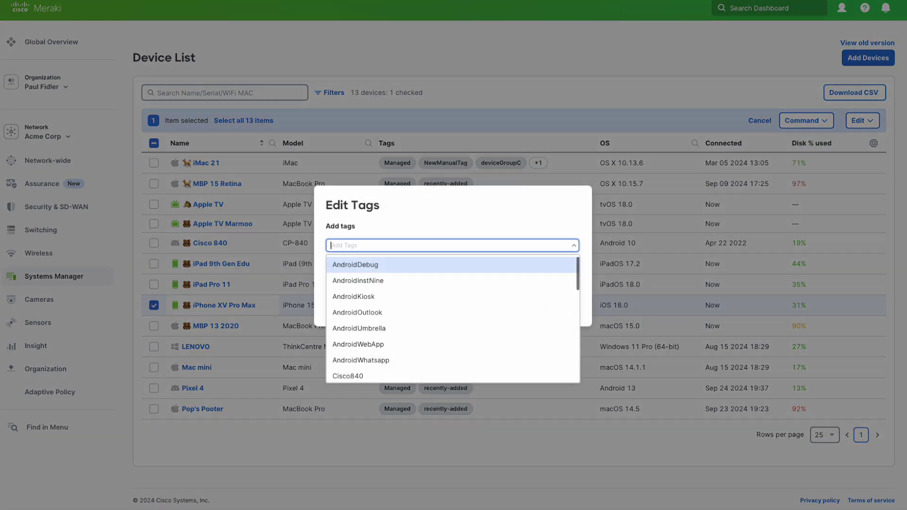
text(Client)
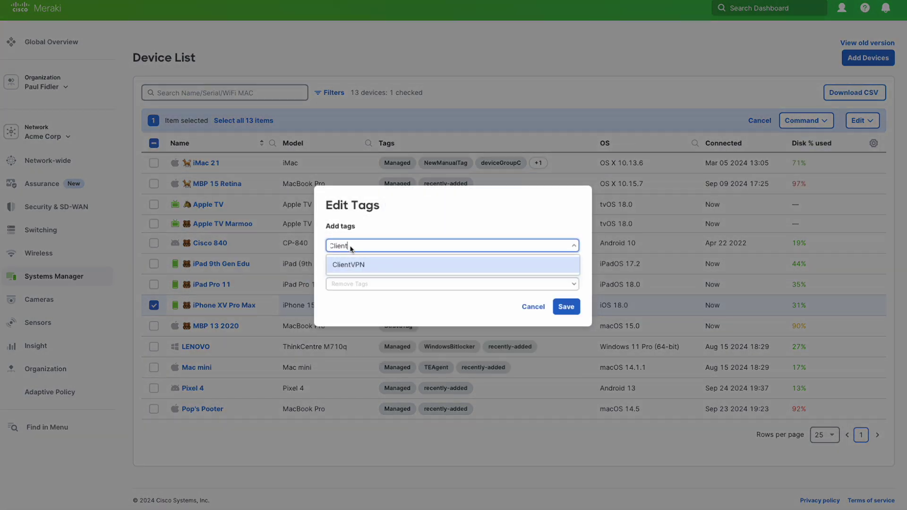
click(361, 266)
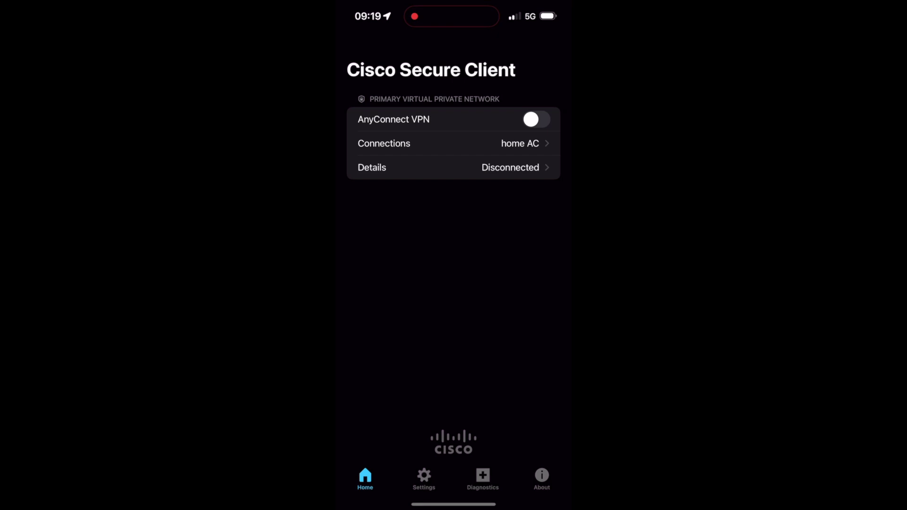
Turn on the home AC AnyConnect VPN and sign in with the Azure account's username and password
click(536, 119)
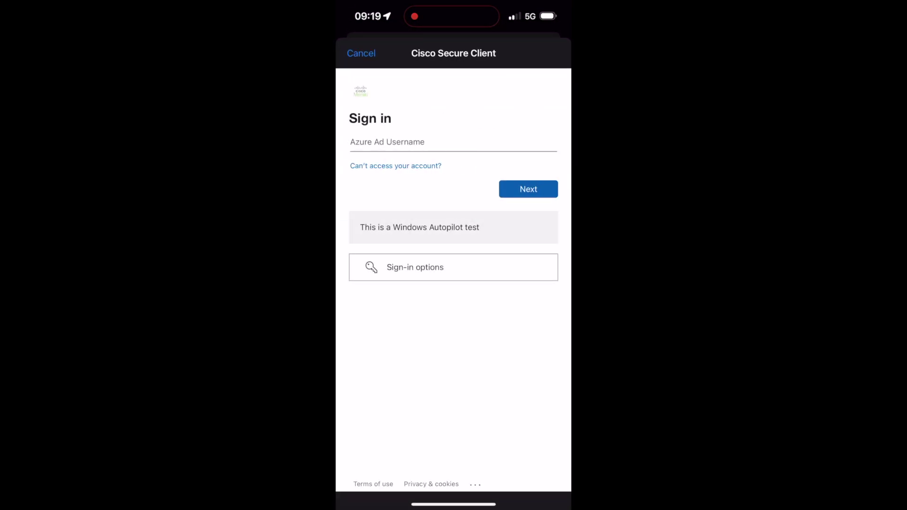
click(454, 142)
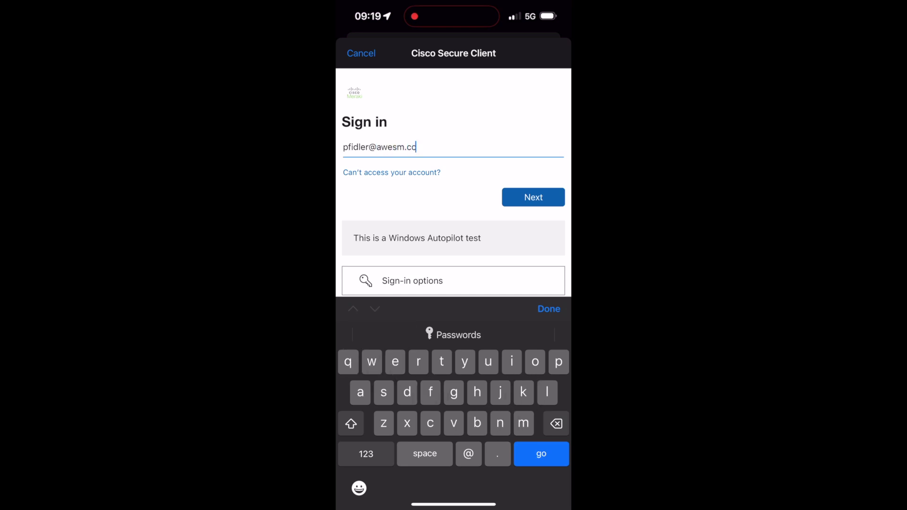
key(Return)
text(••••••••••••••••)
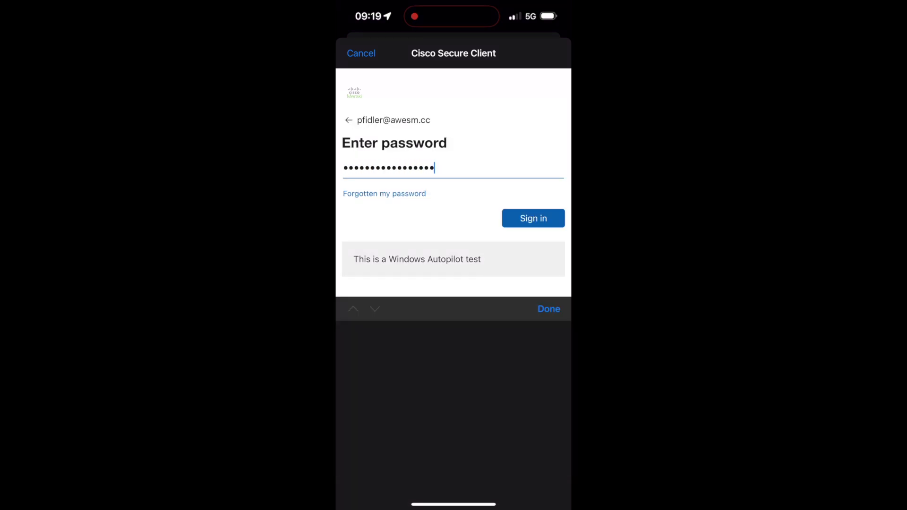
text(•)
key(Return)
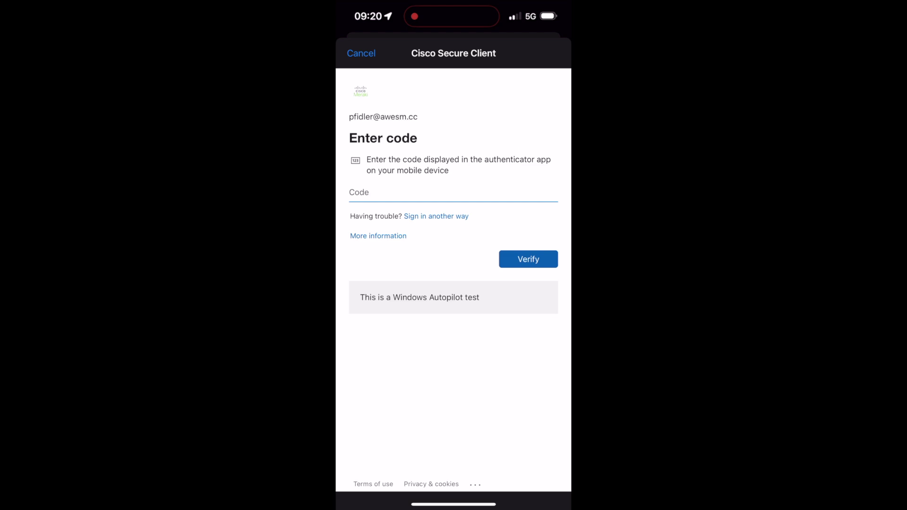
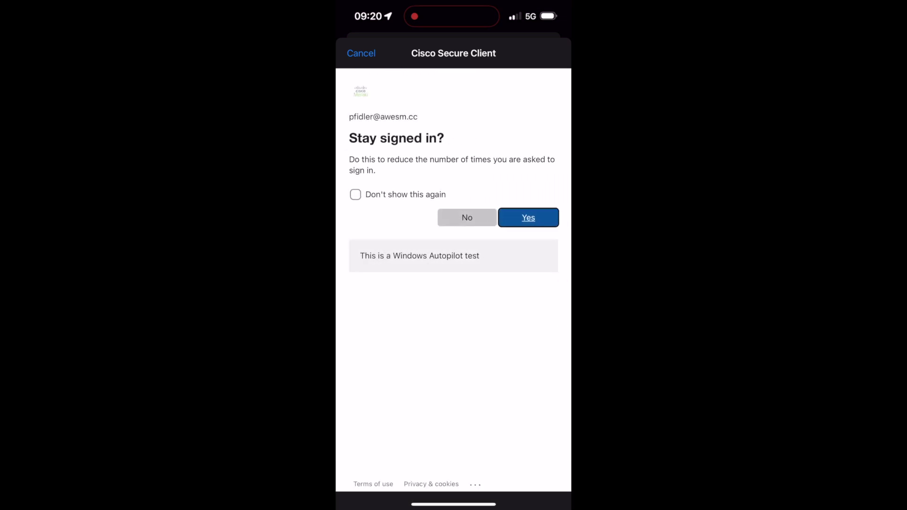
Enter the authenticator verification code, choose to stay signed in, and accept the VPN login banner
click(529, 217)
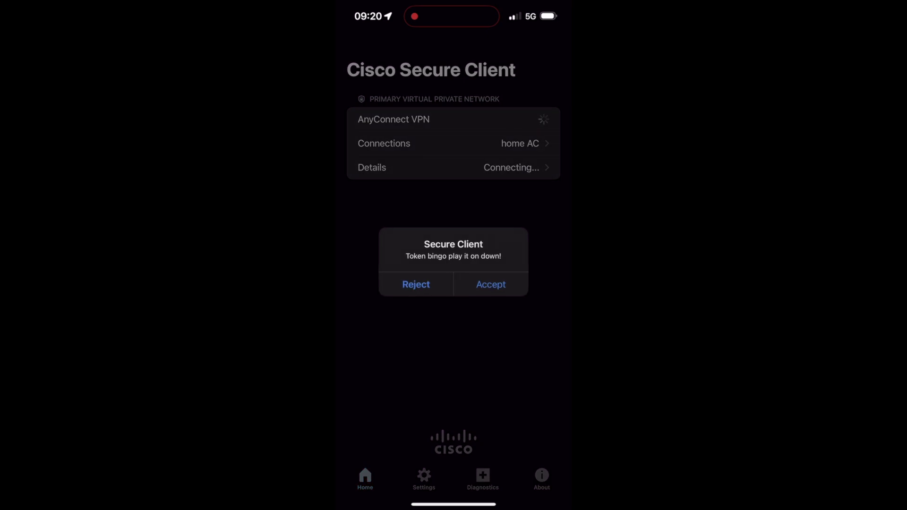
click(490, 284)
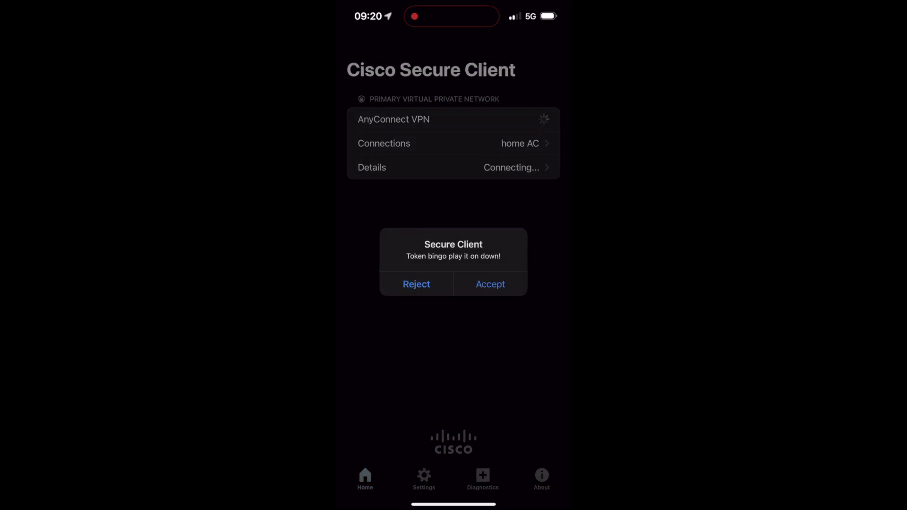